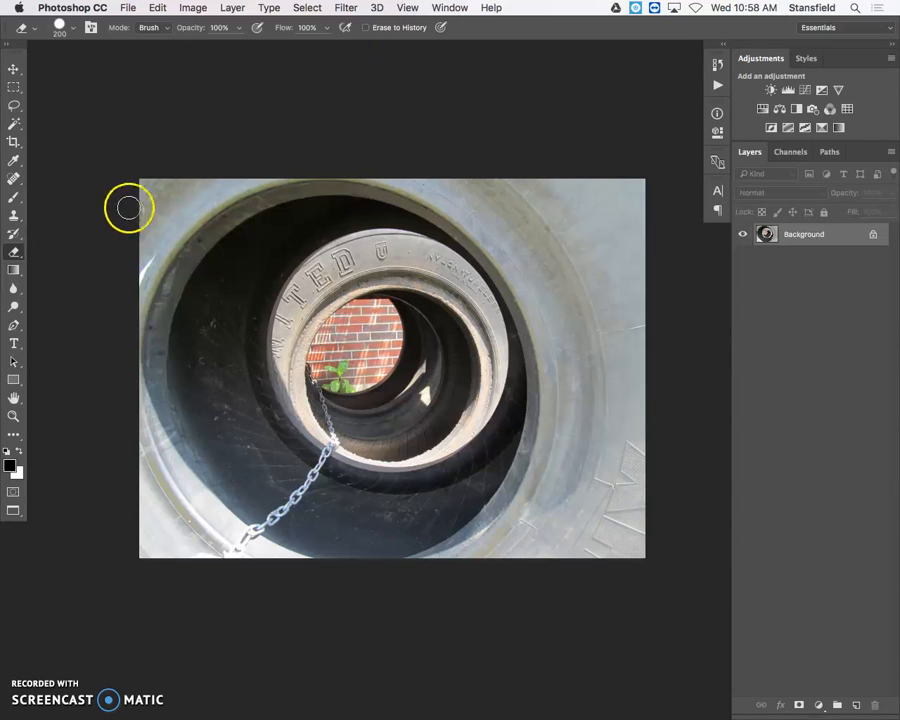
# - Resize the image to 10 inches wide at a resolution of 300 pixels/inch
pyautogui.click(193, 10)
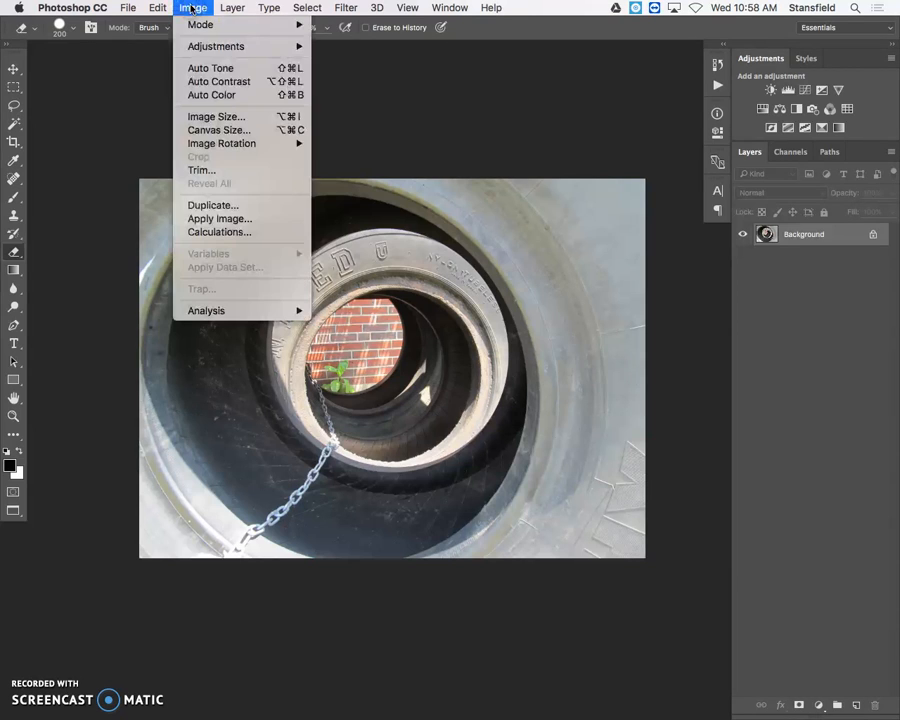
pyautogui.click(226, 118)
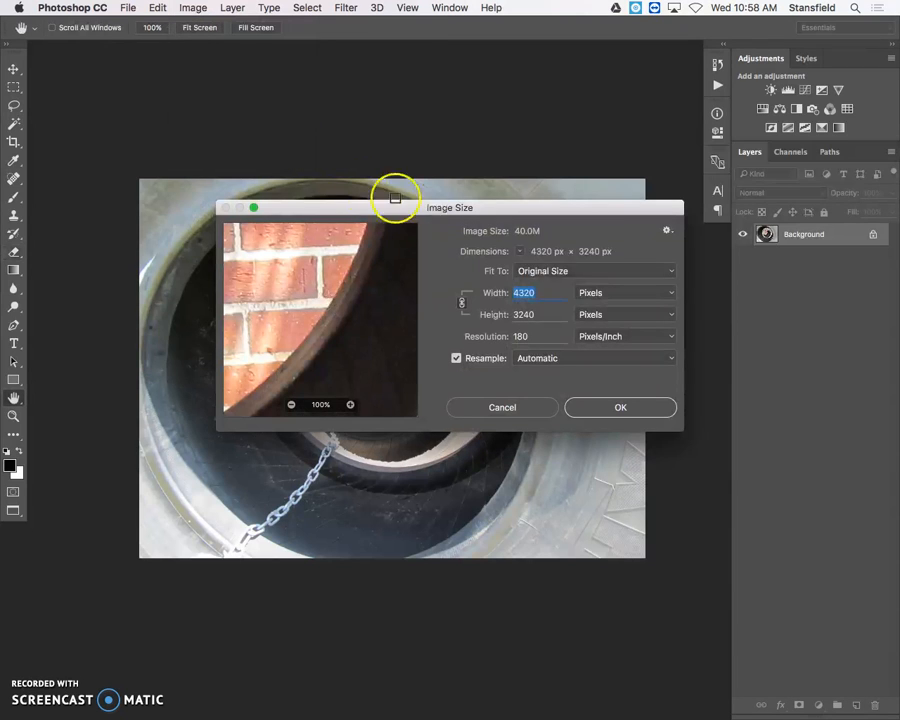
pyautogui.click(618, 292)
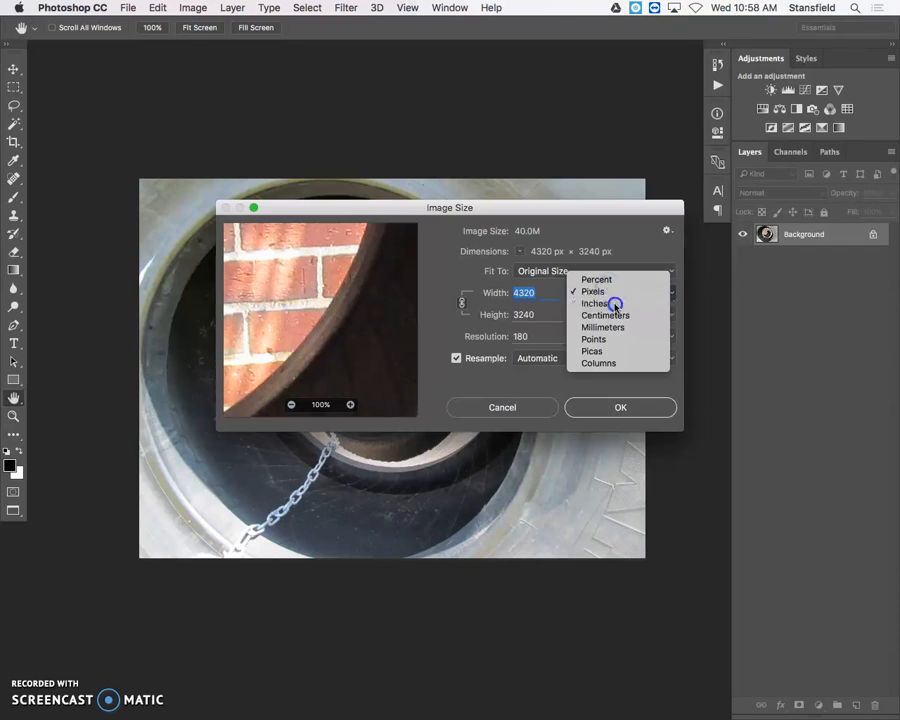
pyautogui.click(612, 304)
pyautogui.write('10')
pyautogui.press('Tab')
pyautogui.press('Tab')
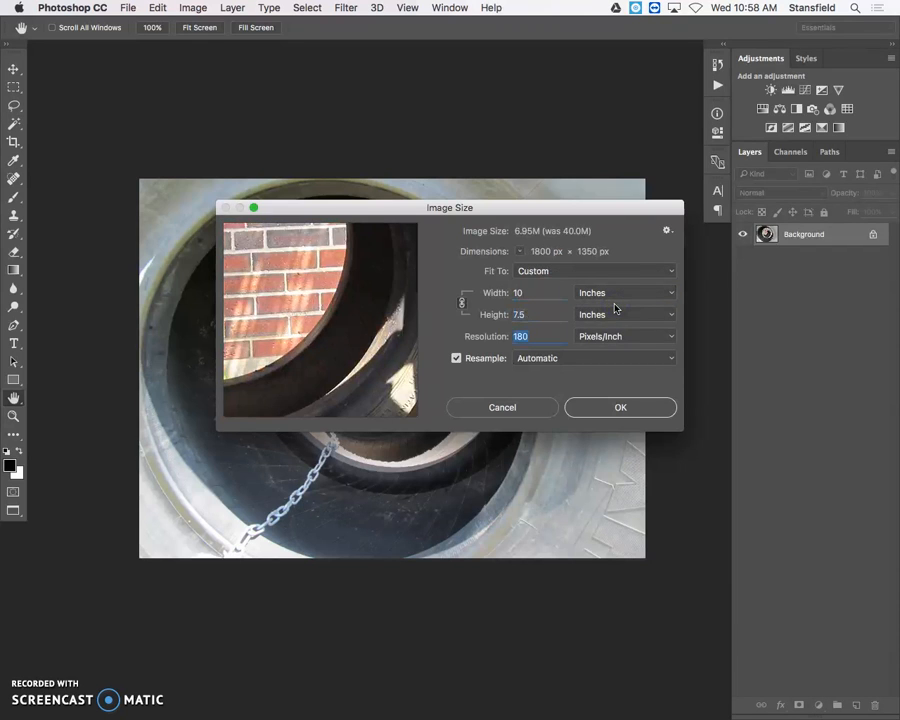
pyautogui.write('300')
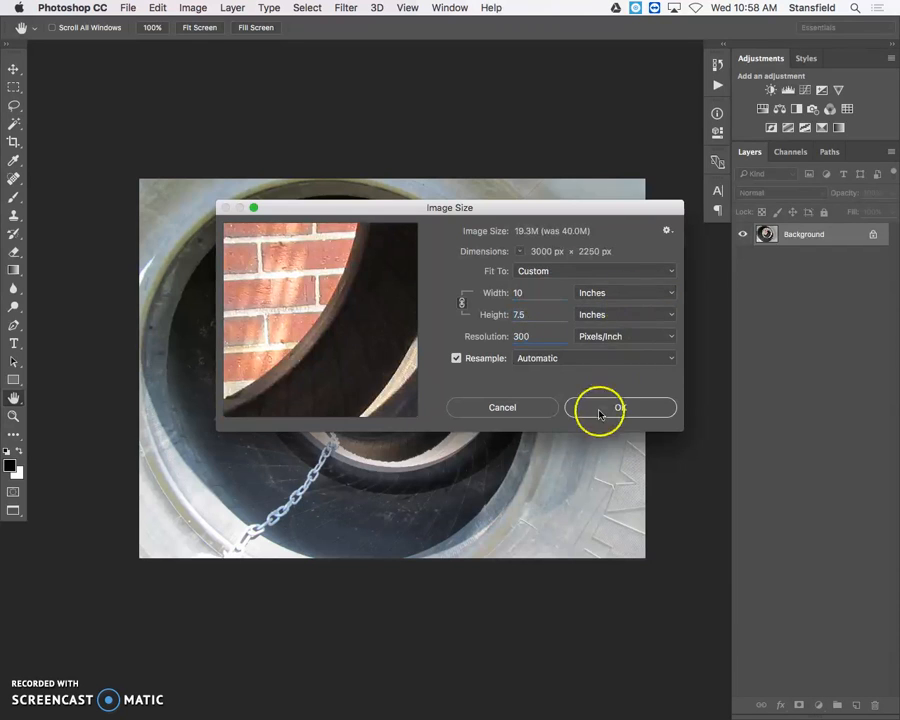
pyautogui.click(597, 407)
pyautogui.press('e')
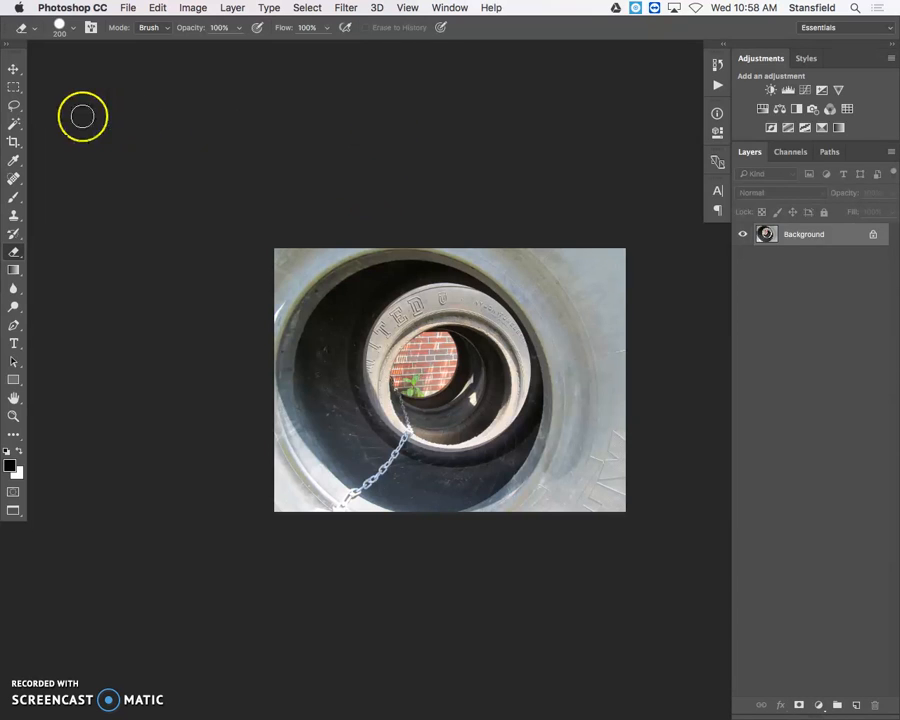
# - Activate the Horizontal Type tool and set its text alignment to right-aligned
pyautogui.click(14, 344)
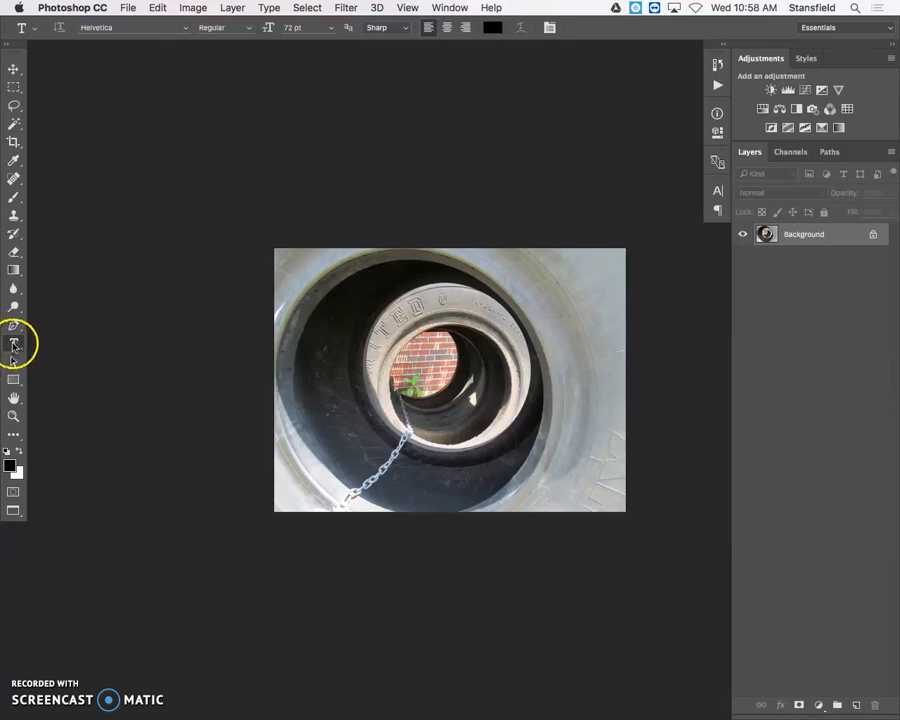
pyautogui.click(14, 345)
pyautogui.click(68, 345)
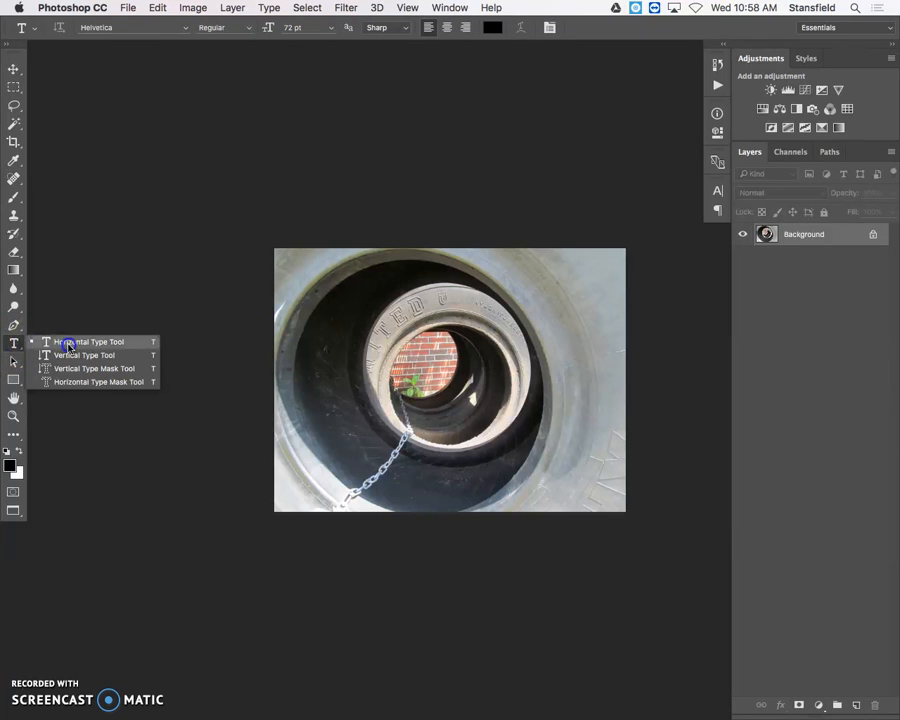
pyautogui.moveTo(35, 346); pyautogui.dragTo(92, 343)
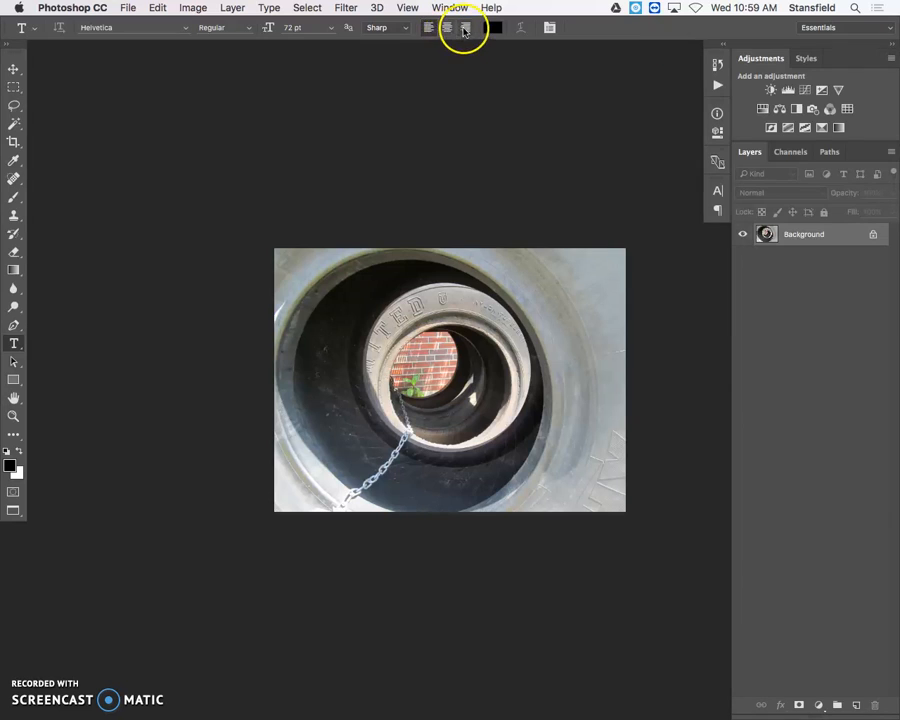
pyautogui.click(494, 28)
pyautogui.click(466, 28)
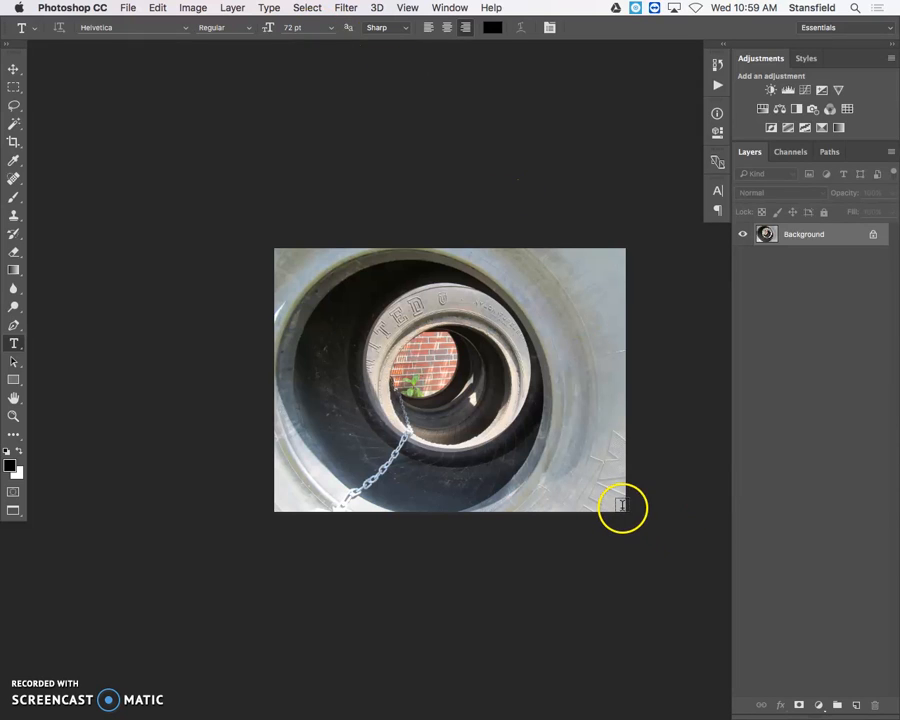
# - Add a black text line at the photo's lower-right corner reading "Photo by:" followed by the photographer's name
pyautogui.click(669, 607)
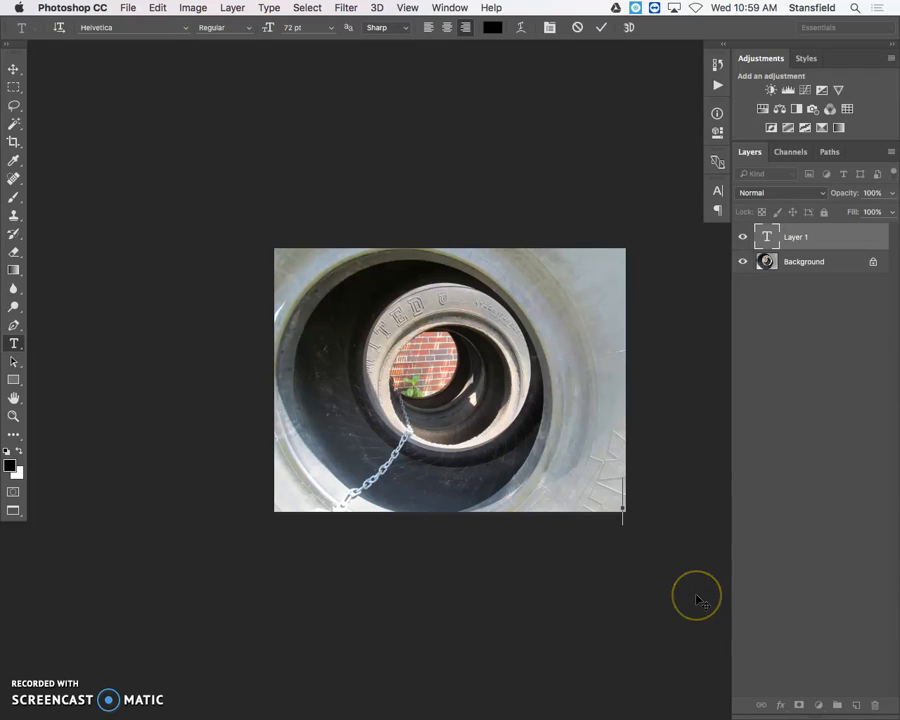
pyautogui.write('Photo')
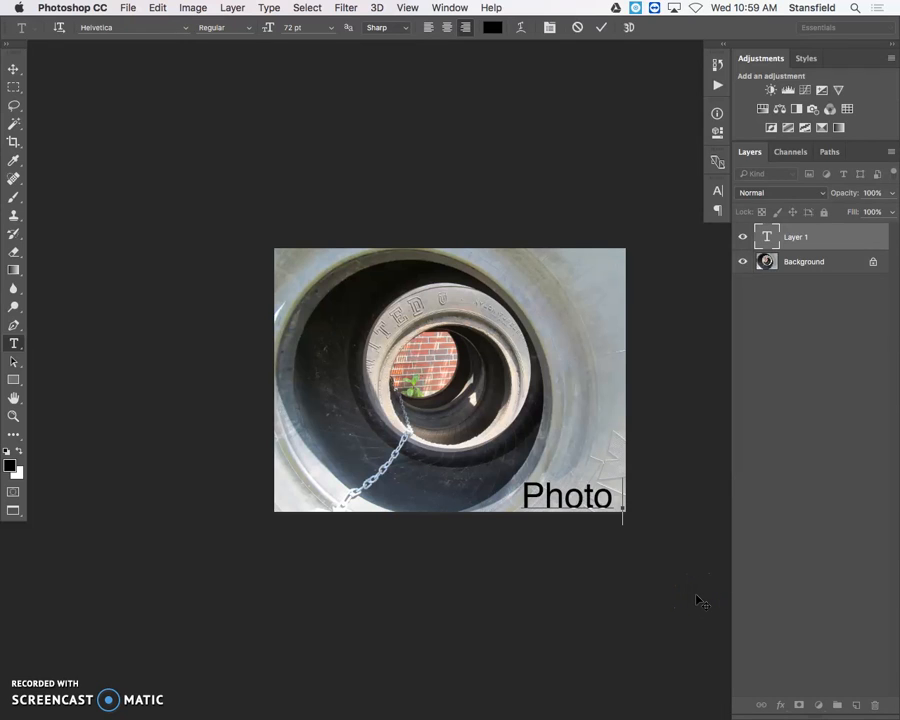
pyautogui.write(' by:')
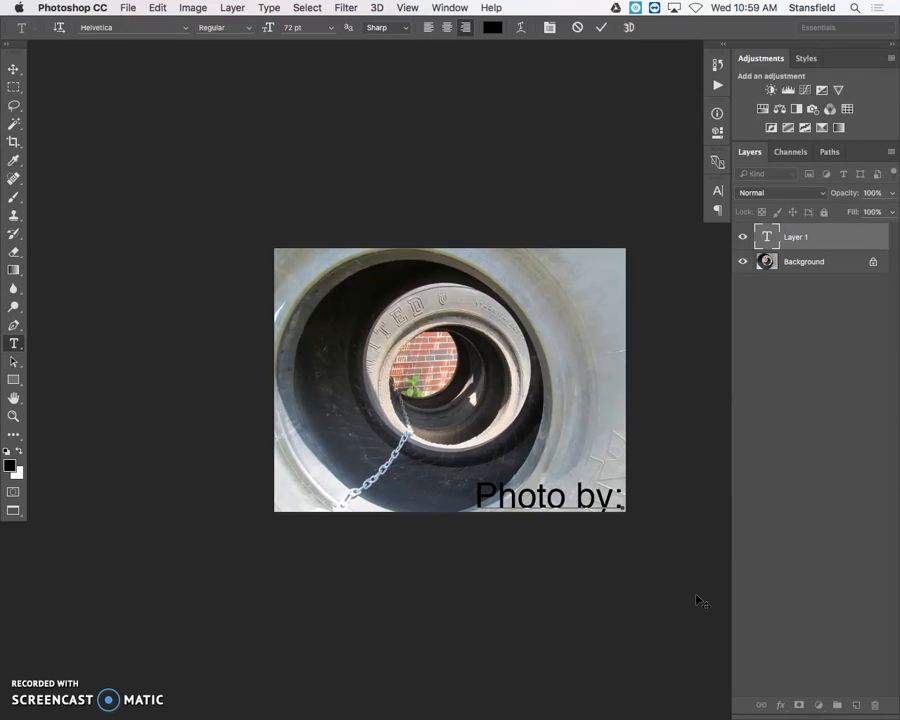
pyautogui.write(' M')
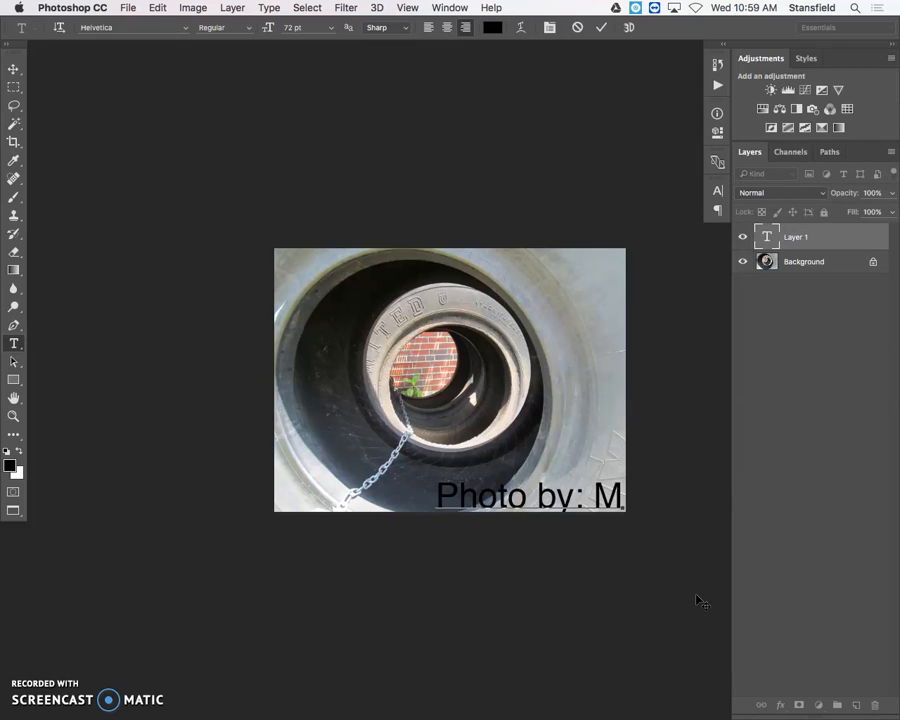
pyautogui.write('r. Stansfield')
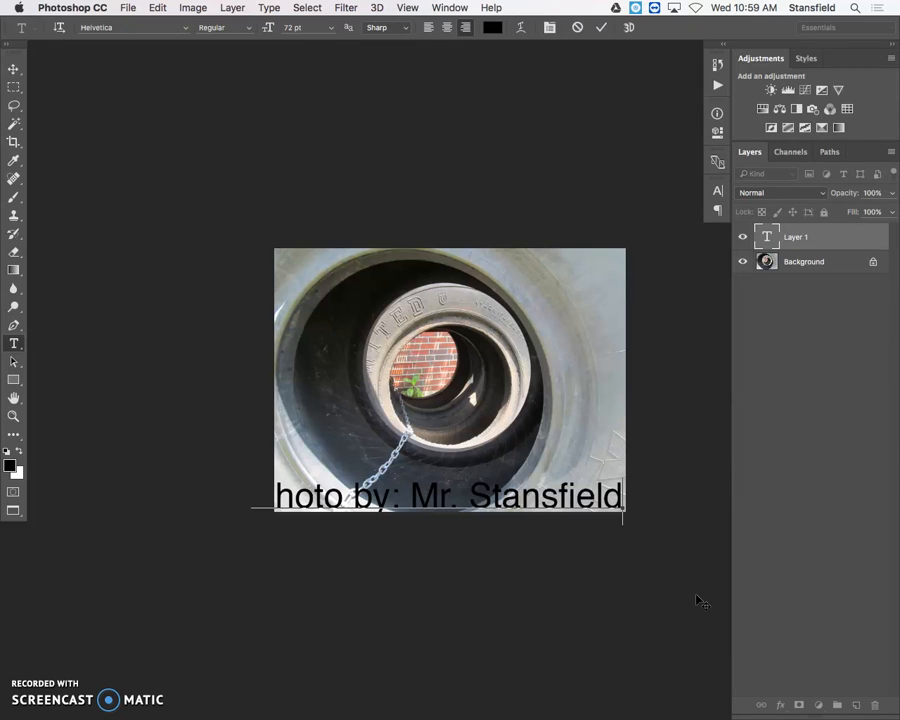
pyautogui.click(601, 27)
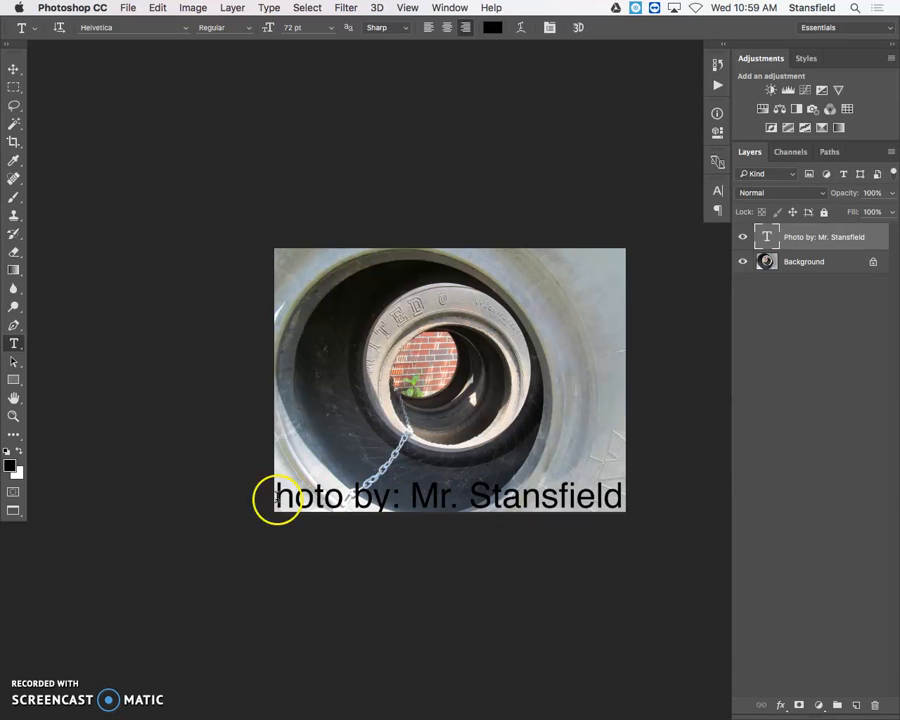
# - Compare the photo credit text at 30, 24 and 36 pt, and settle on a size of 30 pt
pyautogui.click(331, 30)
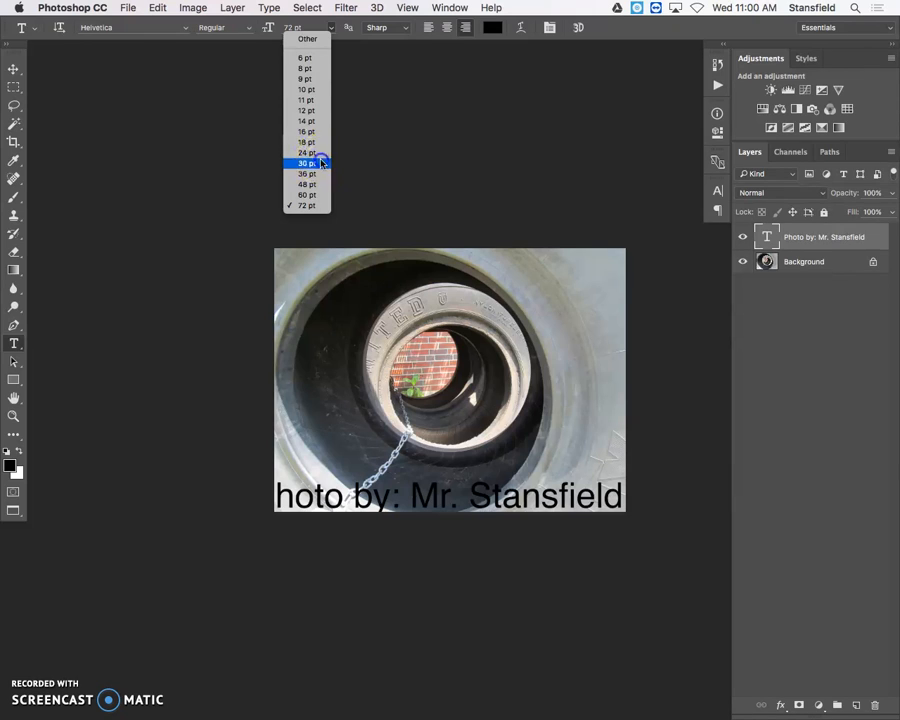
pyautogui.click(326, 163)
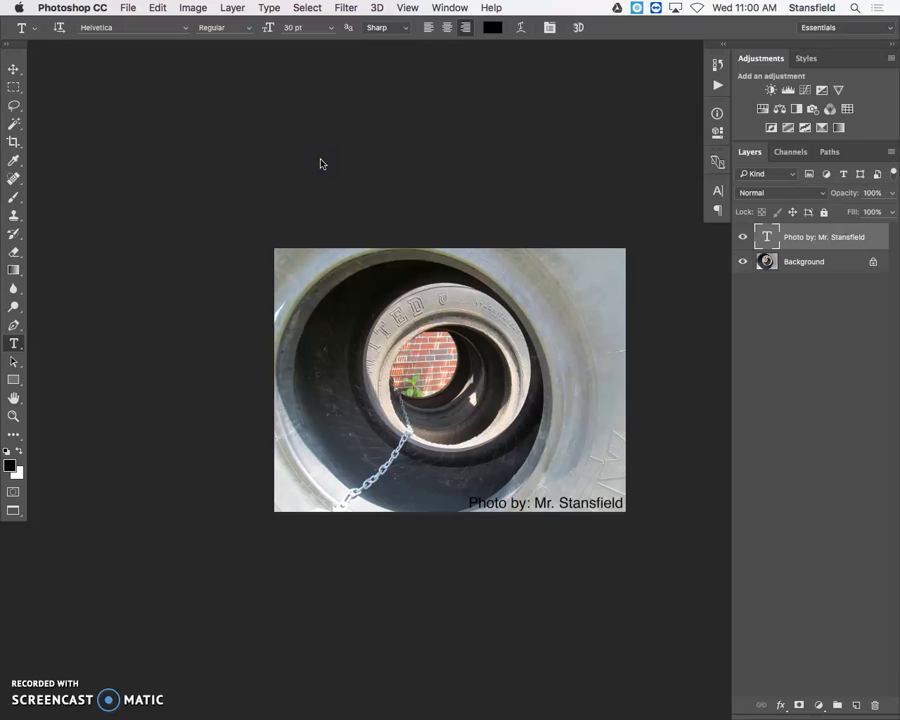
pyautogui.click(331, 28)
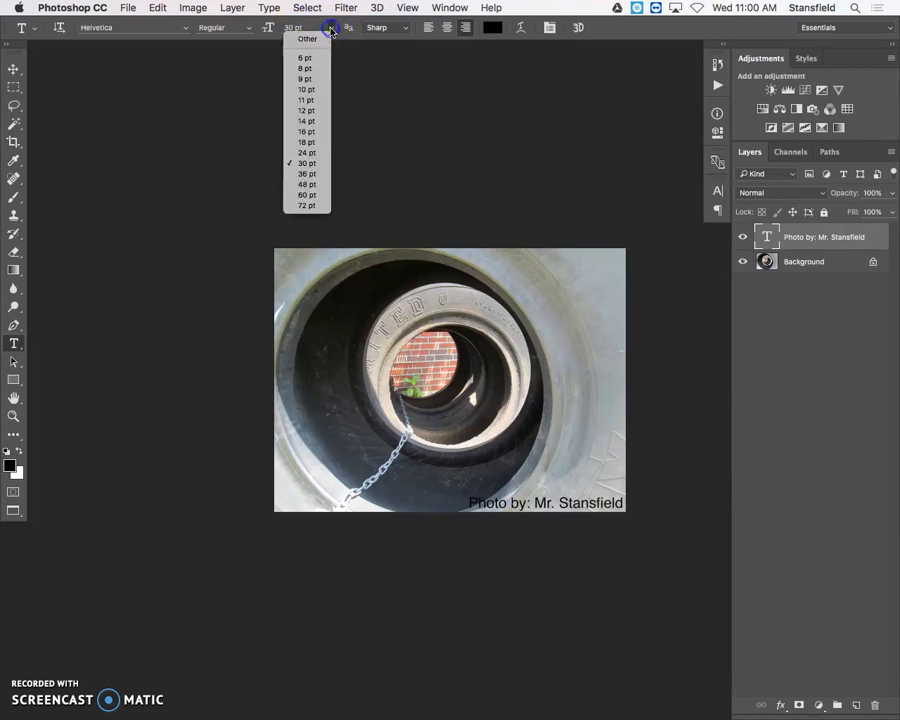
pyautogui.click(311, 153)
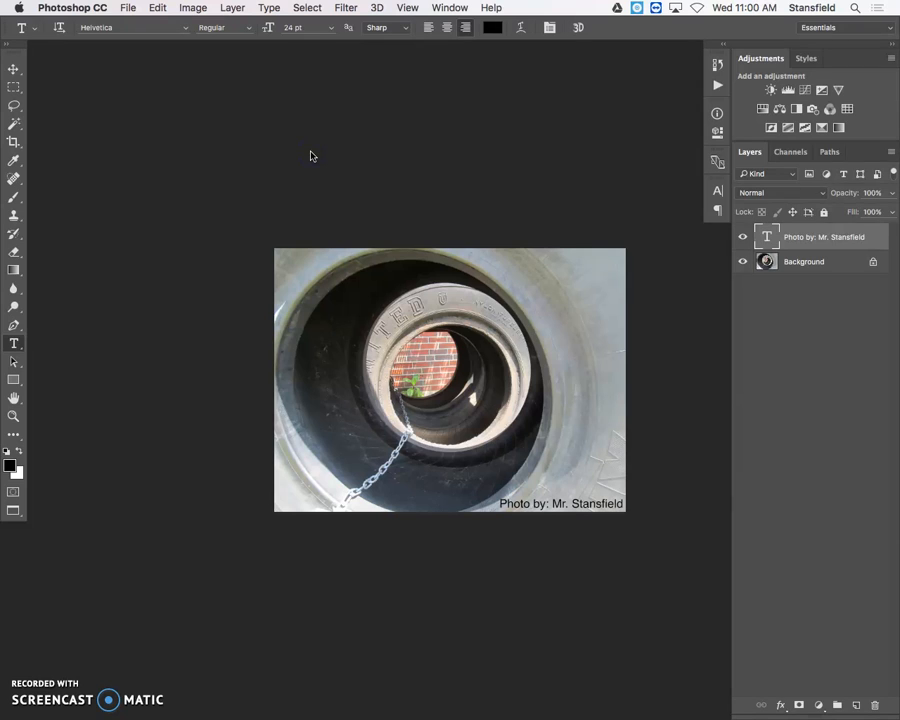
pyautogui.click(327, 30)
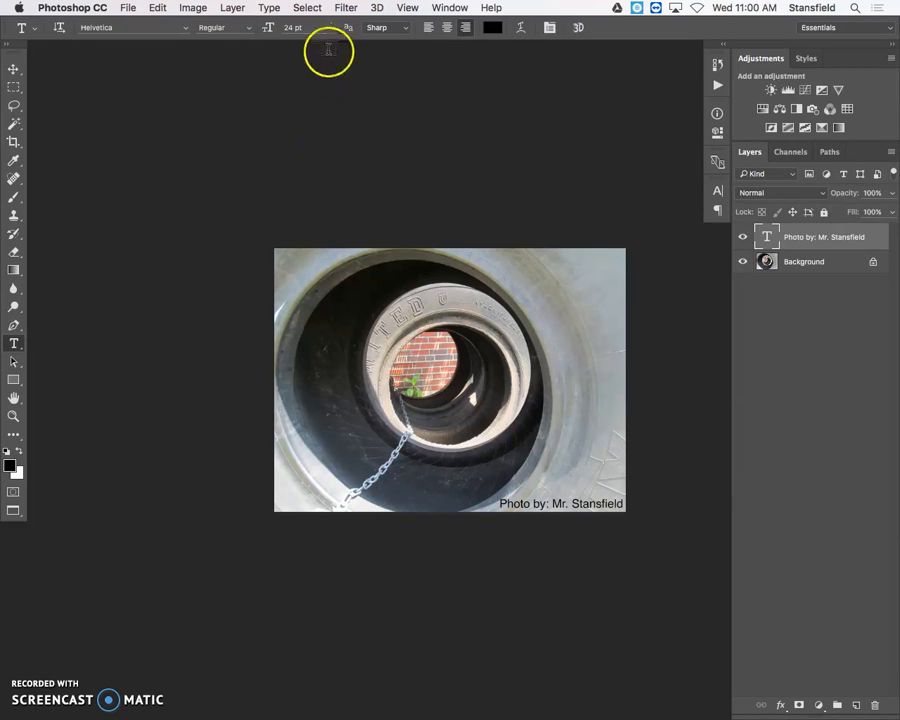
pyautogui.click(307, 174)
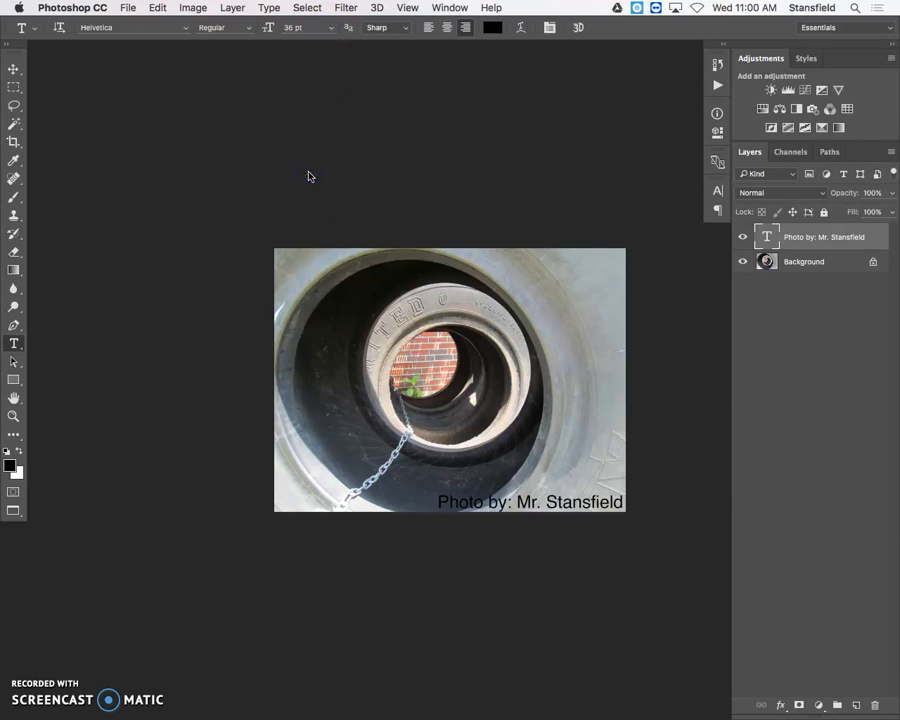
pyautogui.click(333, 33)
pyautogui.click(320, 163)
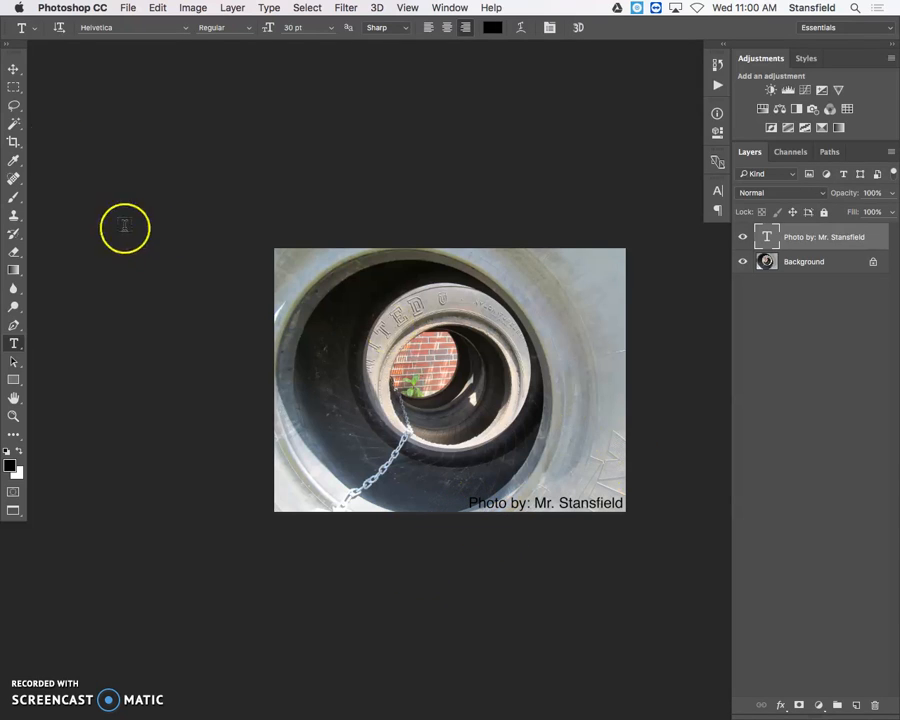
# - Reposition the credit text with the Move tool so it sits slightly inside the photo's lower-right corner
pyautogui.click(15, 68)
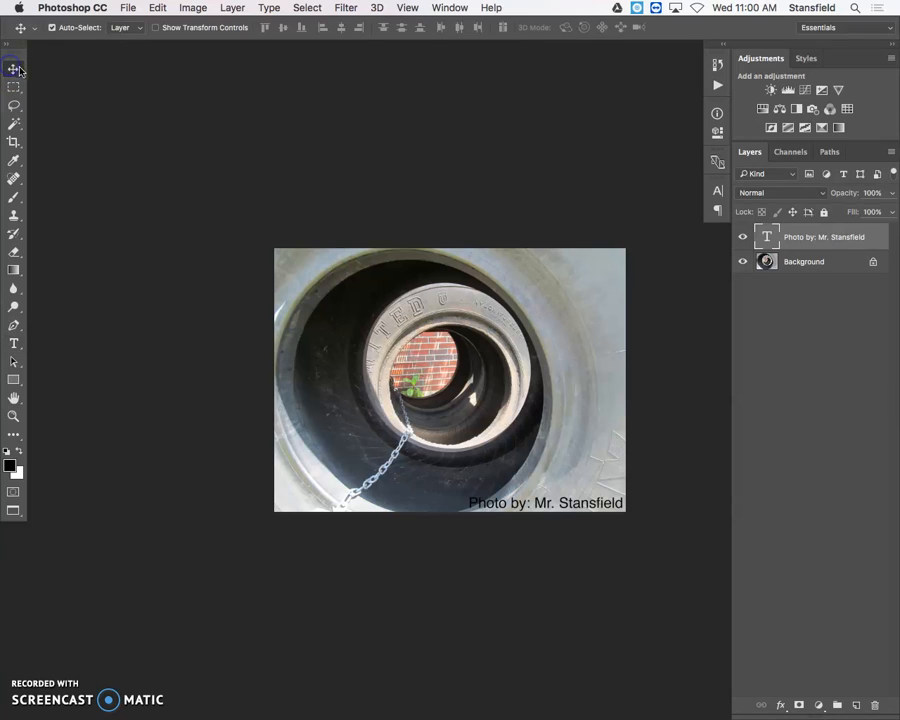
pyautogui.click(591, 504)
pyautogui.moveTo(587, 500)
pyautogui.mouseDown()
pyautogui.moveTo(580, 492)
pyautogui.moveTo(592, 504)
pyautogui.mouseUp()
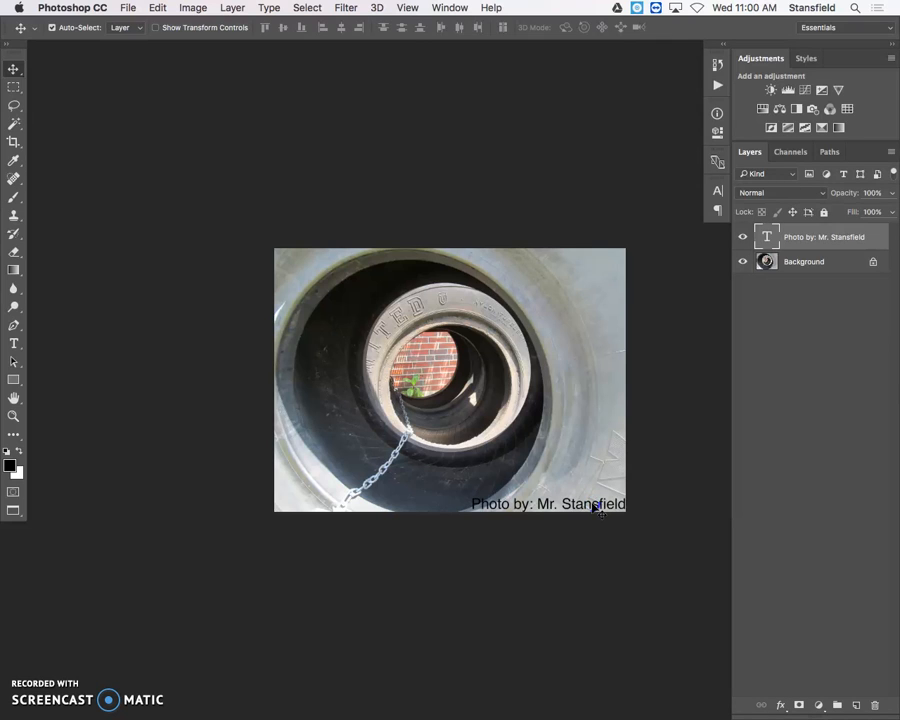
pyautogui.moveTo(596, 508)
pyautogui.mouseDown()
pyautogui.moveTo(587, 504)
pyautogui.moveTo(595, 496)
pyautogui.moveTo(575, 494)
pyautogui.moveTo(599, 500)
pyautogui.moveTo(589, 502)
pyautogui.mouseUp()
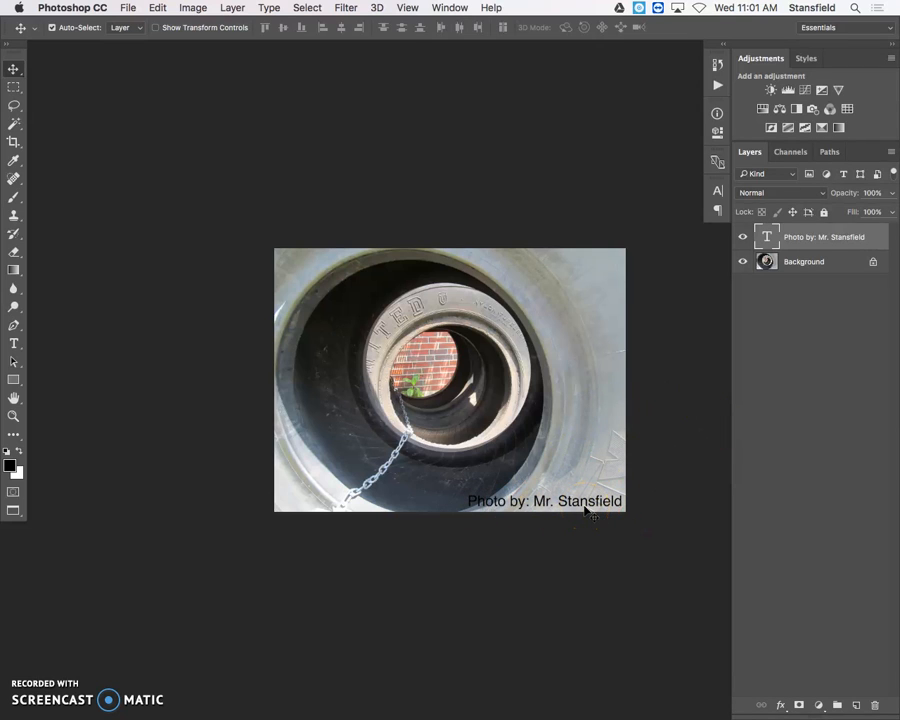
pyautogui.click(643, 451)
# - Flatten the image into a single layer and undo the flattening
pyautogui.click(190, 8)
pyautogui.moveTo(232, 8)
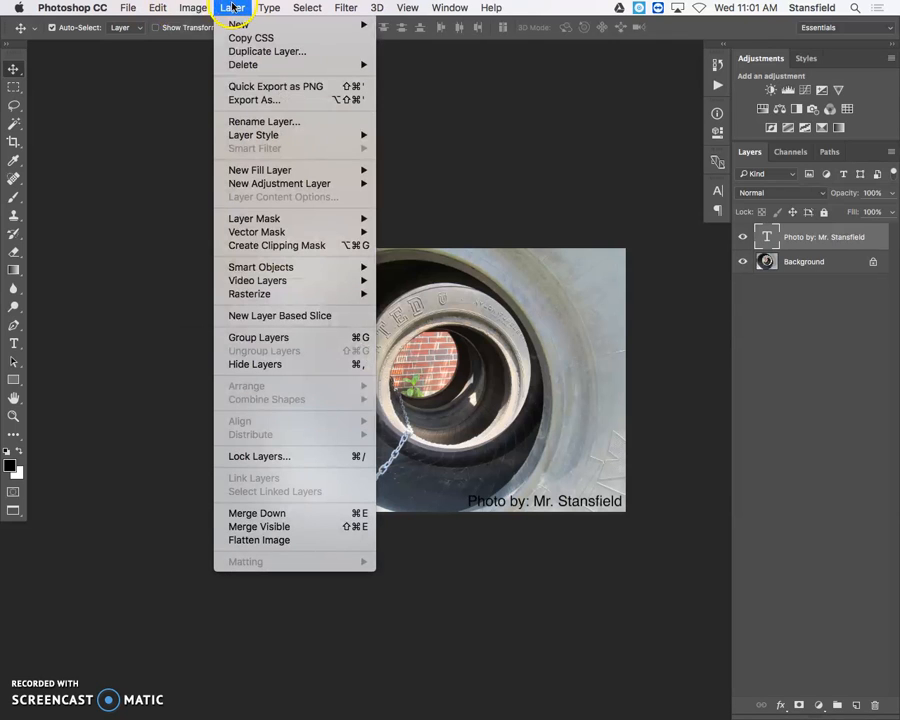
pyautogui.click(310, 541)
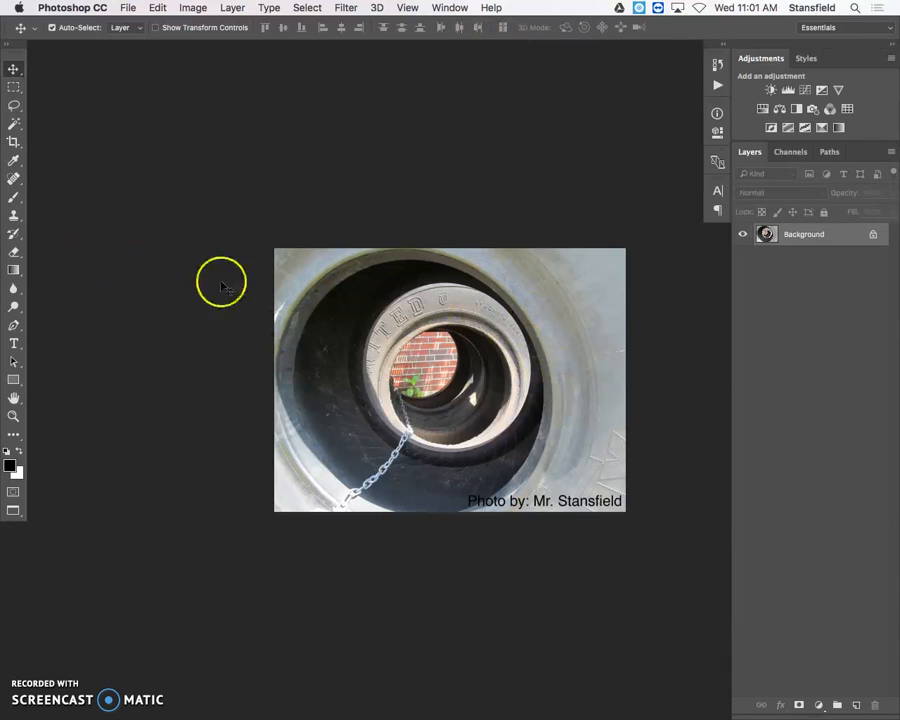
pyautogui.press('super+z')
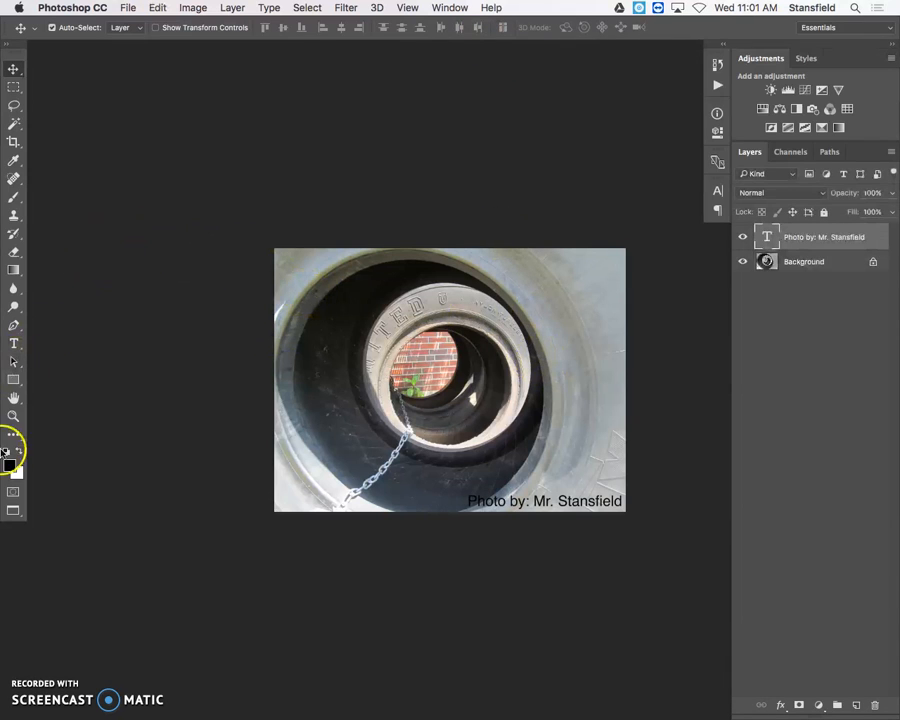
# - Recolor the photo credit text to white with the Type tool active, and undo the color change
pyautogui.click(14, 343)
pyautogui.moveTo(14, 343); pyautogui.dragTo(138, 340)
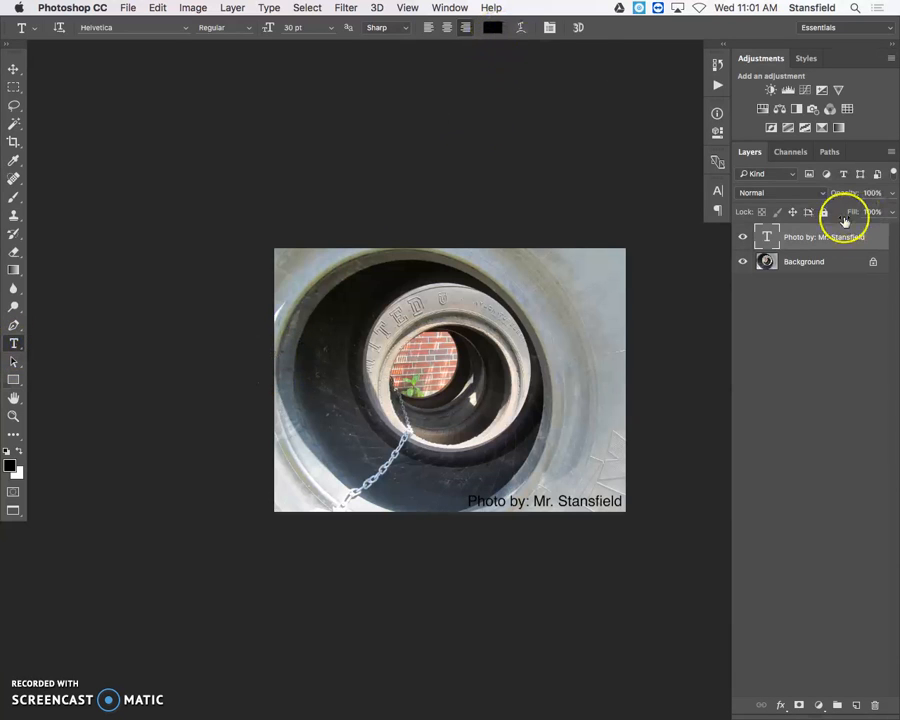
pyautogui.click(492, 27)
pyautogui.click(397, 329)
pyautogui.moveTo(397, 329); pyautogui.dragTo(241, 201)
pyautogui.click(603, 235)
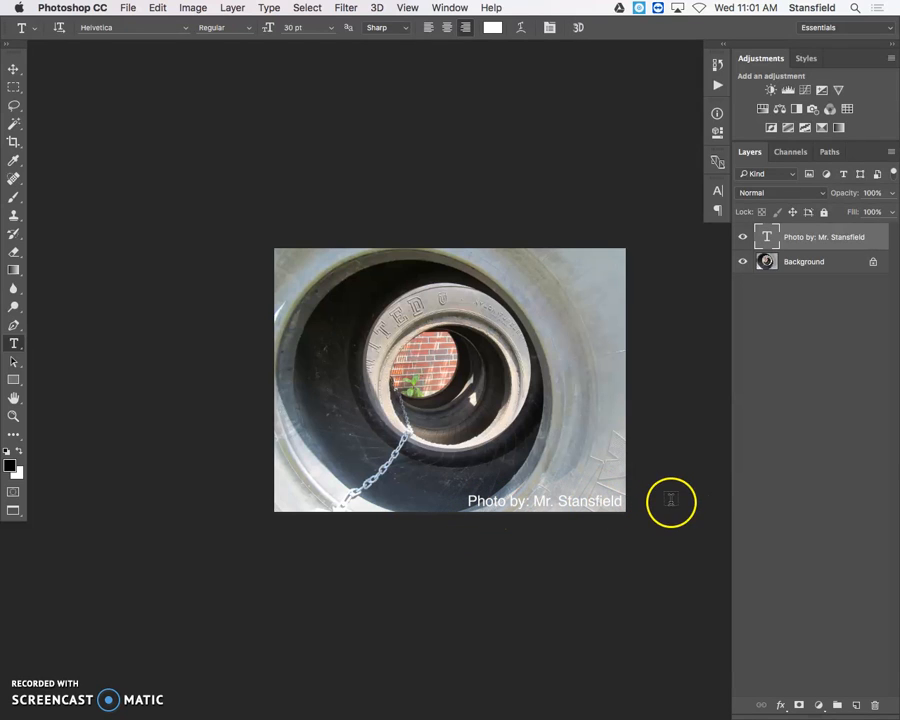
pyautogui.press('super+z')
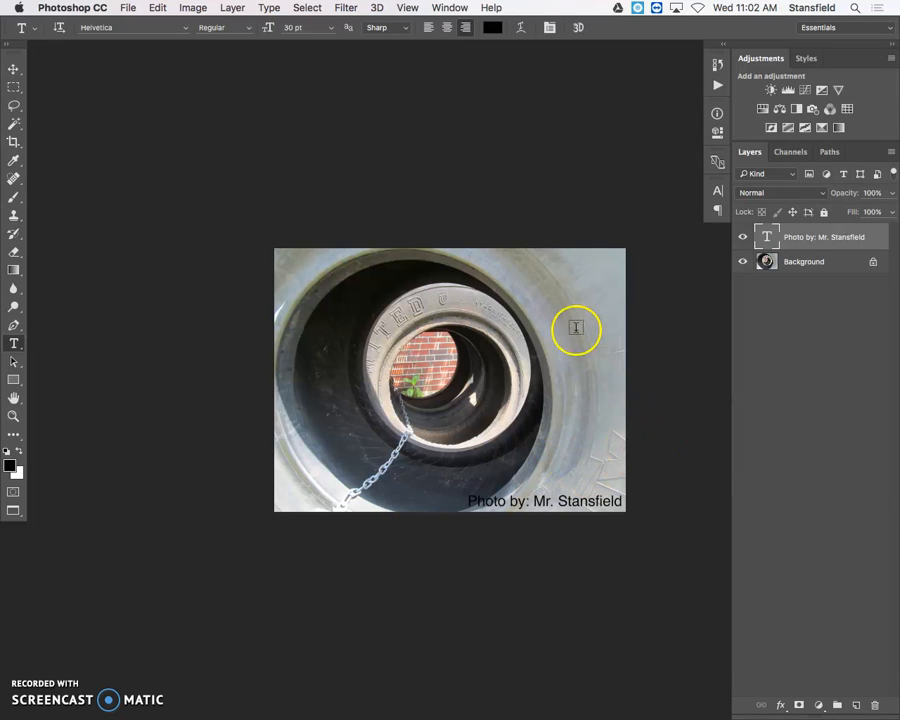
# - Merge the credit text layer down into the Background layer
pyautogui.press('super+e')
pyautogui.click(233, 8)
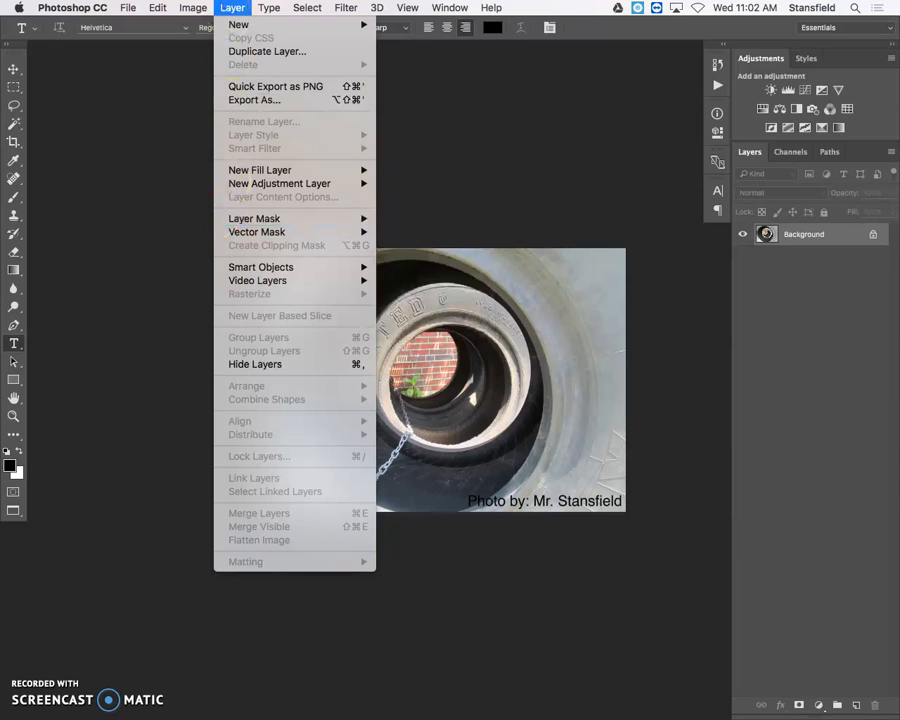
pyautogui.press('Escape')
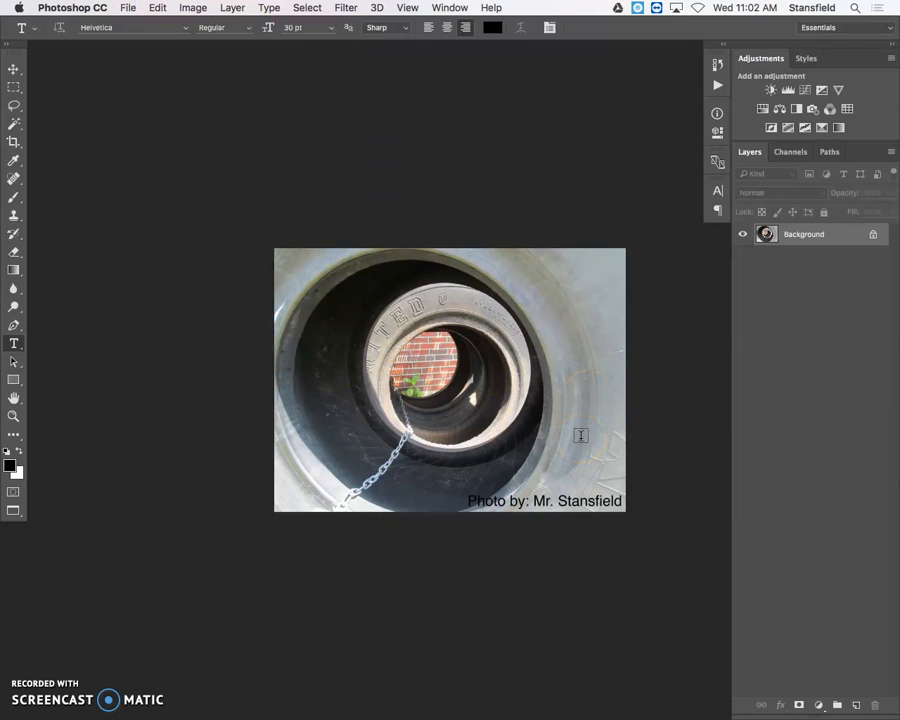
pyautogui.press('shift+super+s')
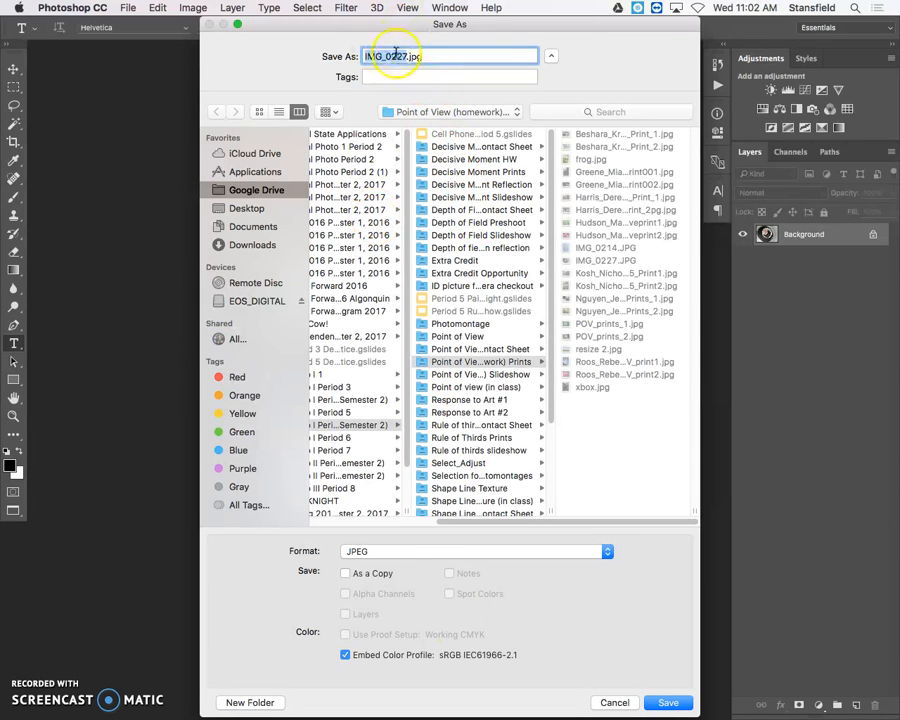
pyautogui.click(669, 704)
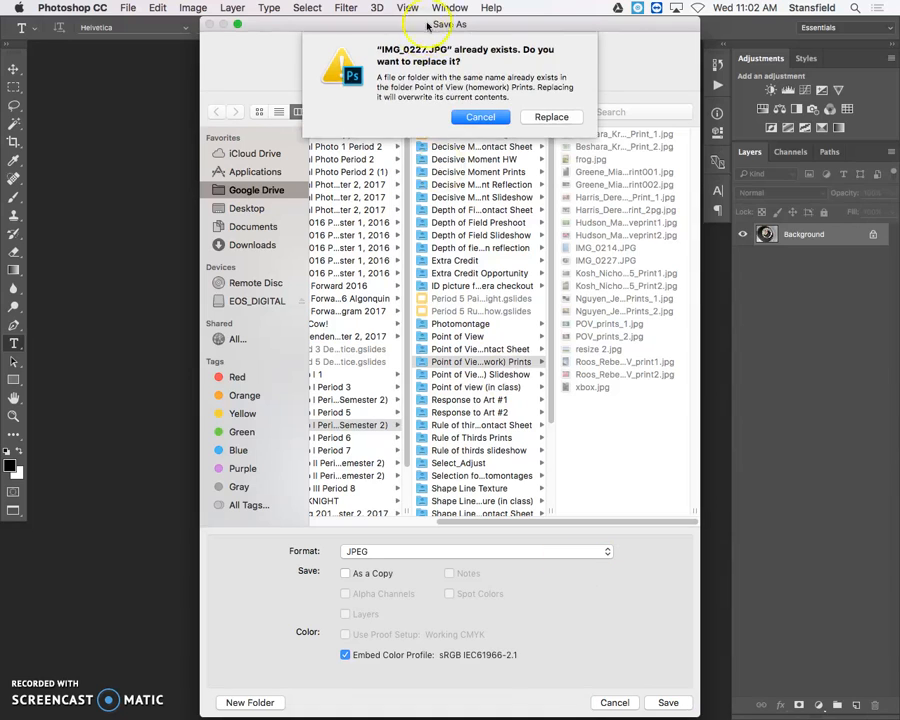
pyautogui.click(481, 117)
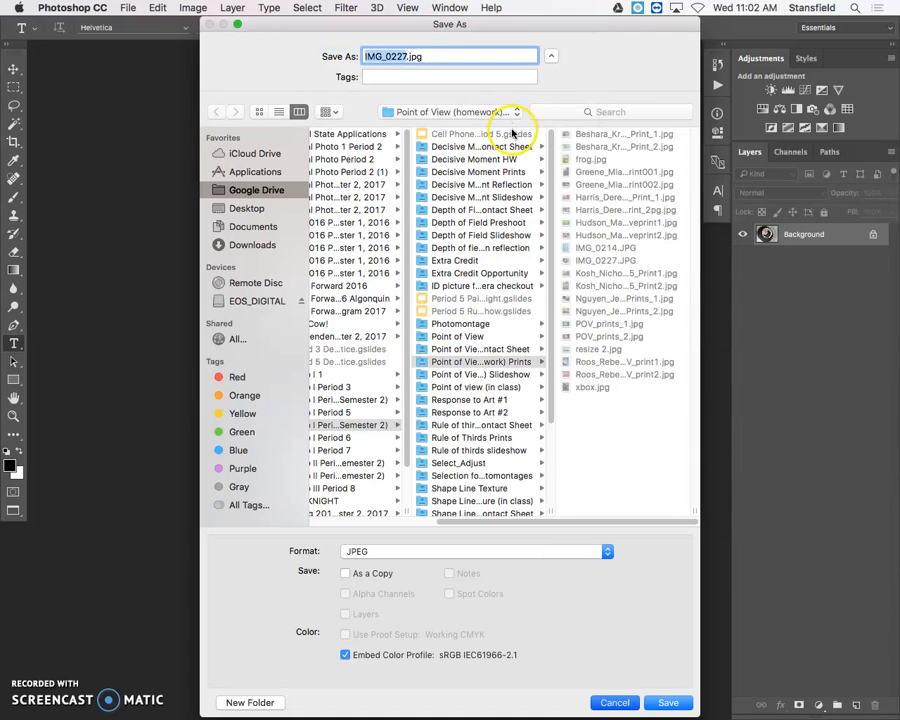
pyautogui.press('Escape')
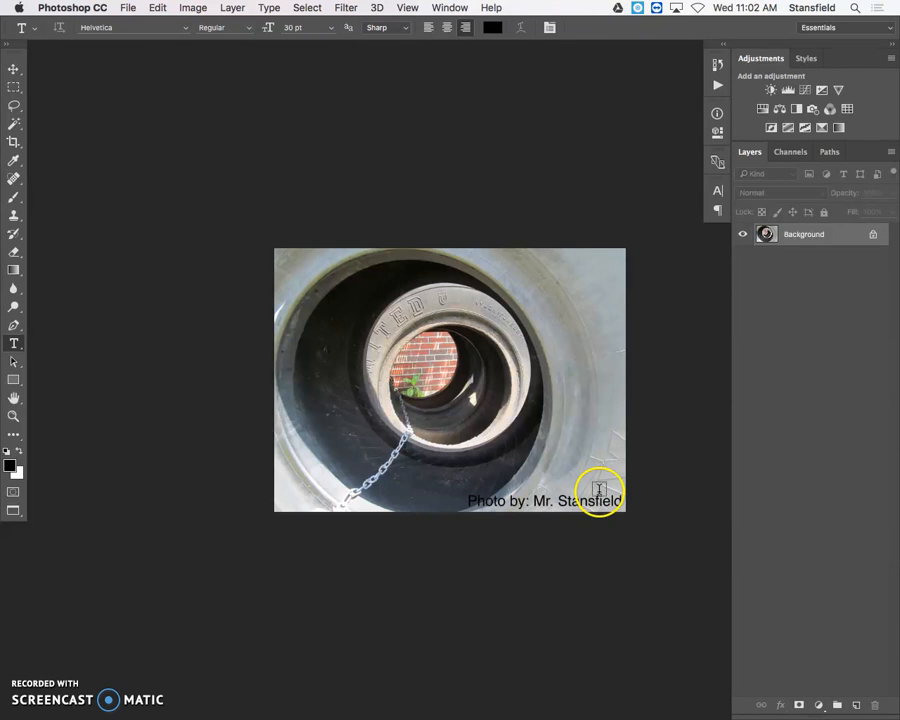
# - Undo the layer merge and replace "Photo by:" in the photo credit text with the © symbol, keeping the photographer's name
pyautogui.click(776, 446)
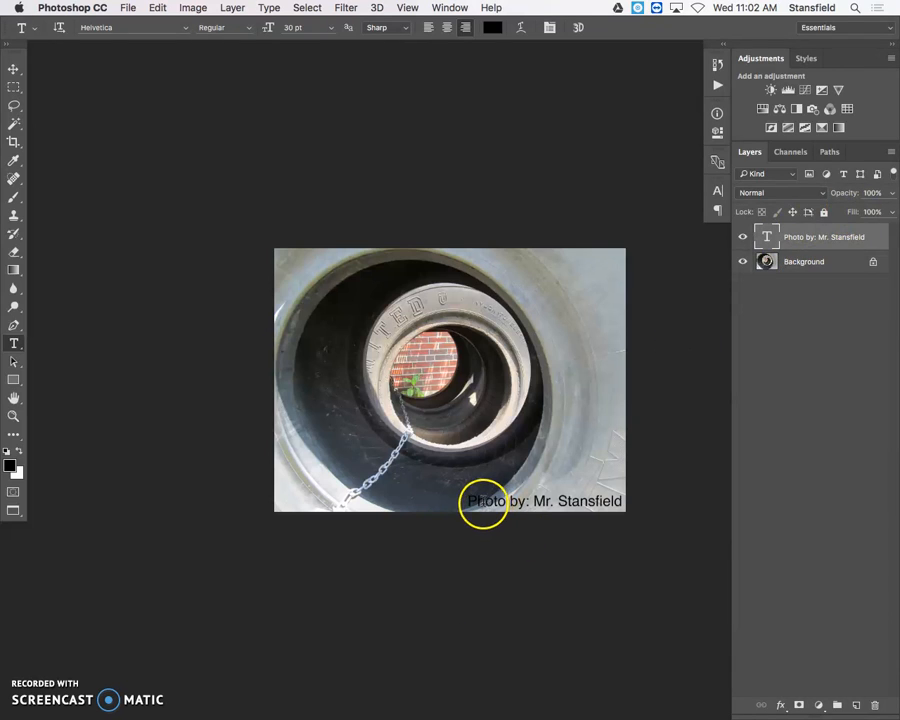
pyautogui.click(484, 501)
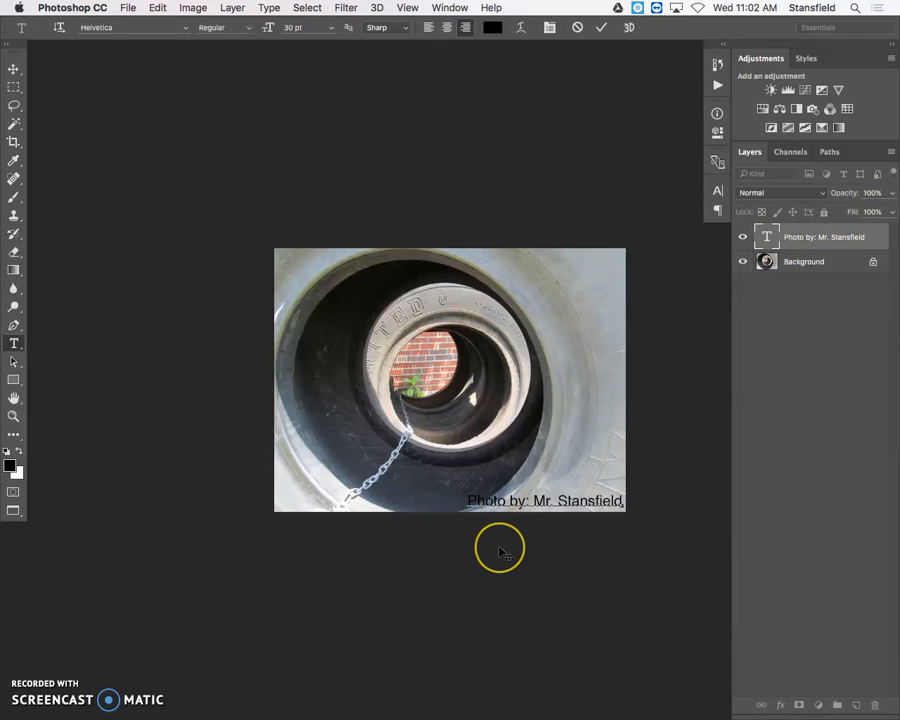
pyautogui.press('Home')
pyautogui.hotkey('shift', 'Right')
pyautogui.hotkey('shift', 'Right')
pyautogui.hotkey('shift', 'Right')
pyautogui.hotkey('shift', 'Right')
pyautogui.hotkey('shift', 'Right')
pyautogui.hotkey('shift', 'Right')
pyautogui.hotkey('shift', 'Right')
pyautogui.hotkey('shift', 'Right')
pyautogui.hotkey('shift', 'Right')
pyautogui.hotkey('shift', 'Right')
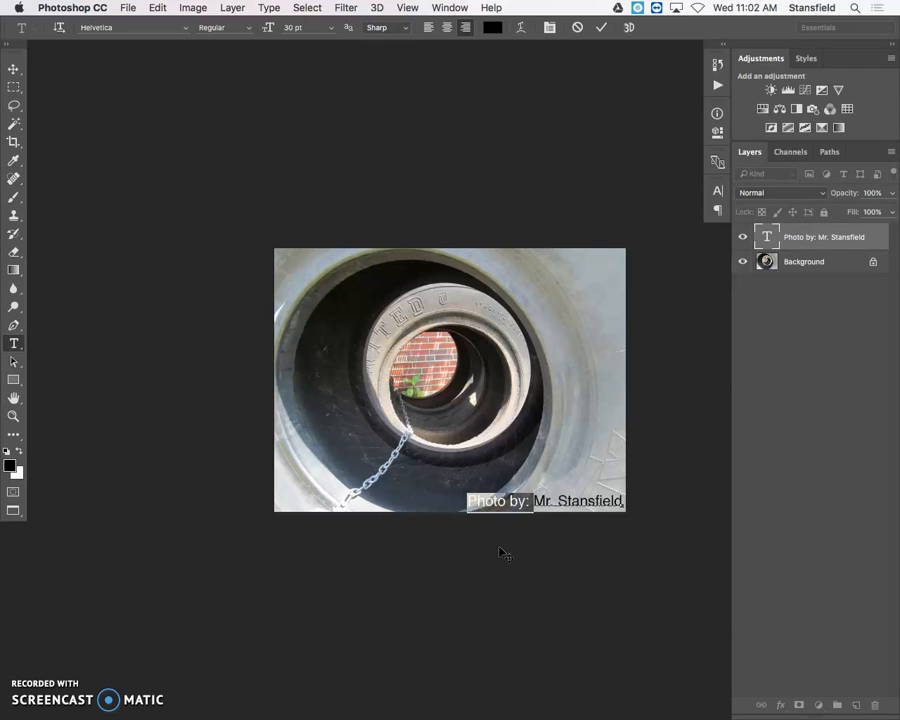
pyautogui.hotkey('shift', 'Left')
pyautogui.hotkey('shift', 'Left')
pyautogui.hotkey('shift', 'Left')
pyautogui.hotkey('shift', 'Left')
pyautogui.moveTo(533, 500); pyautogui.dragTo(468, 500)
pyautogui.press('BackSpace')
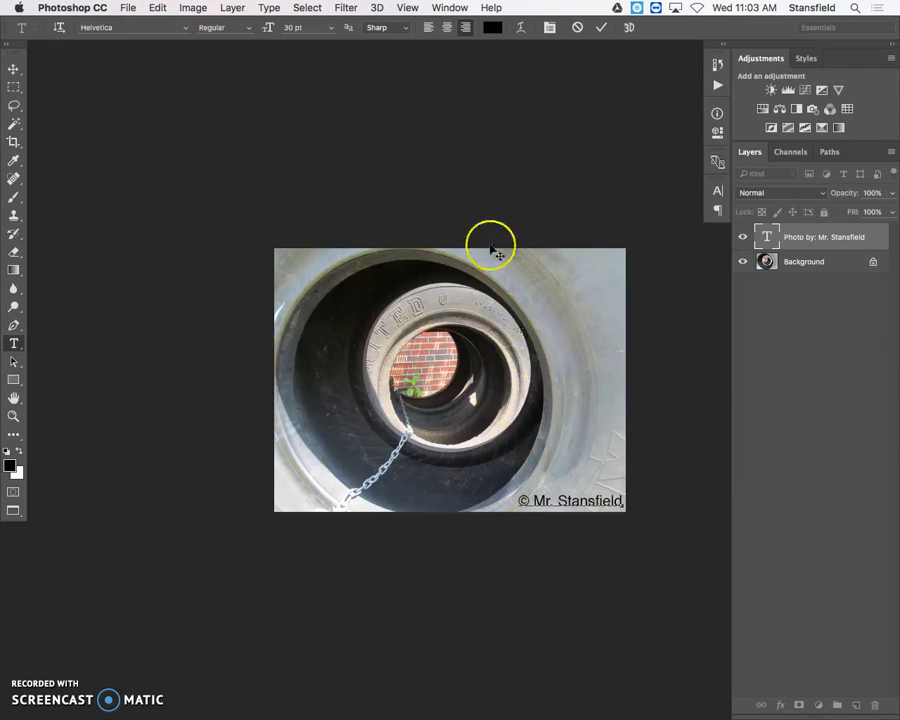
pyautogui.click(601, 27)
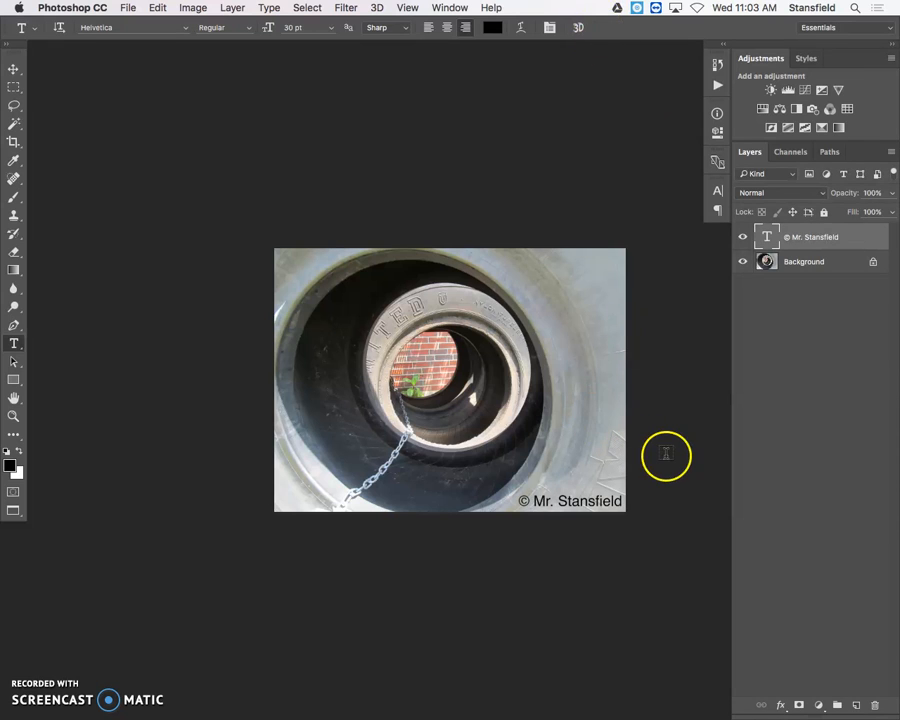